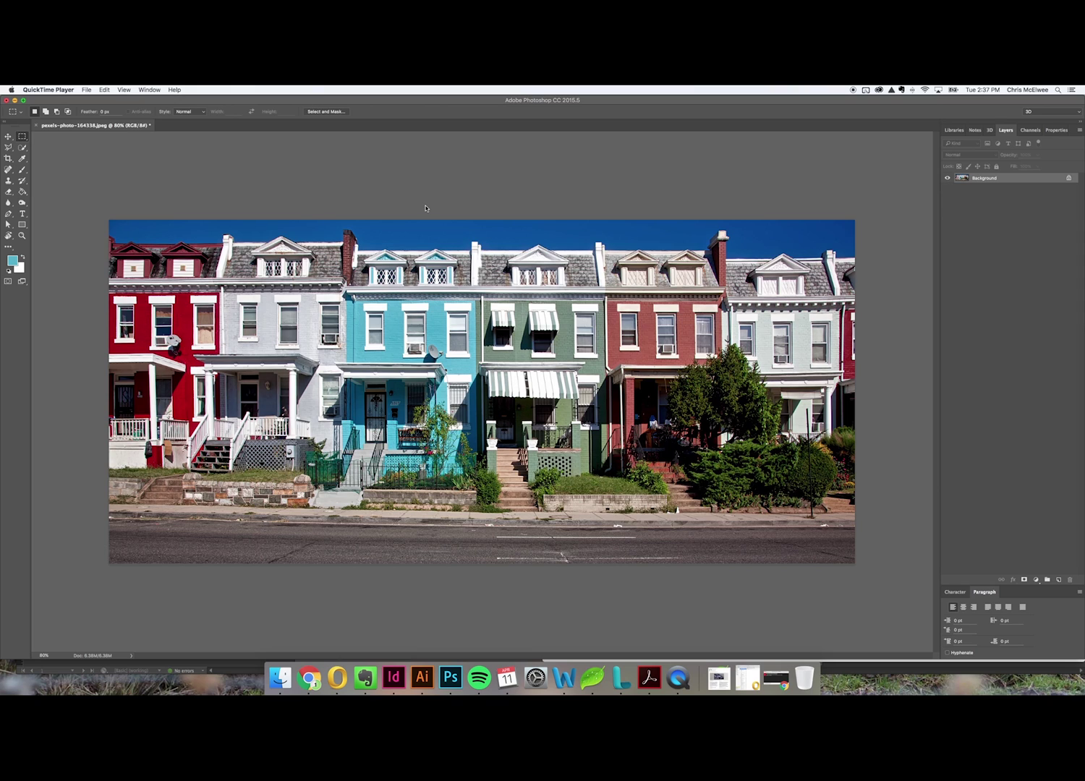
{"action": "left_click", "coordinate": [101, 95]}
{"action": "left_click", "coordinate": [117, 90]}
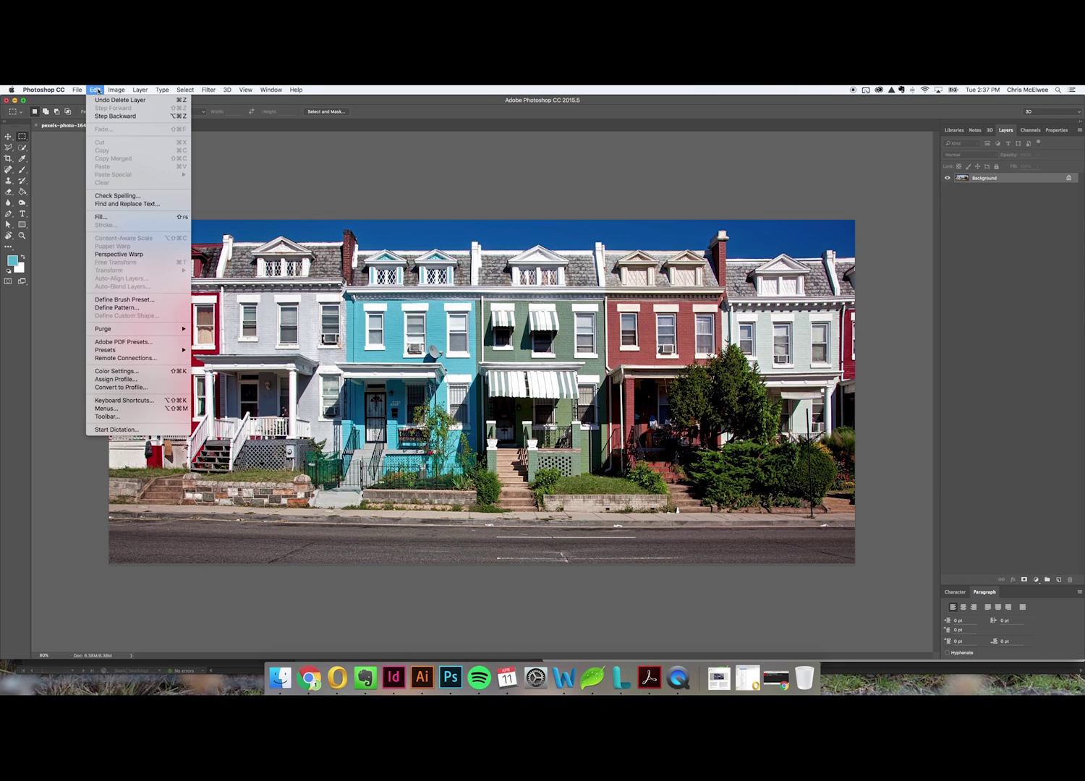
{"action": "mouse_move", "coordinate": [140, 113]}
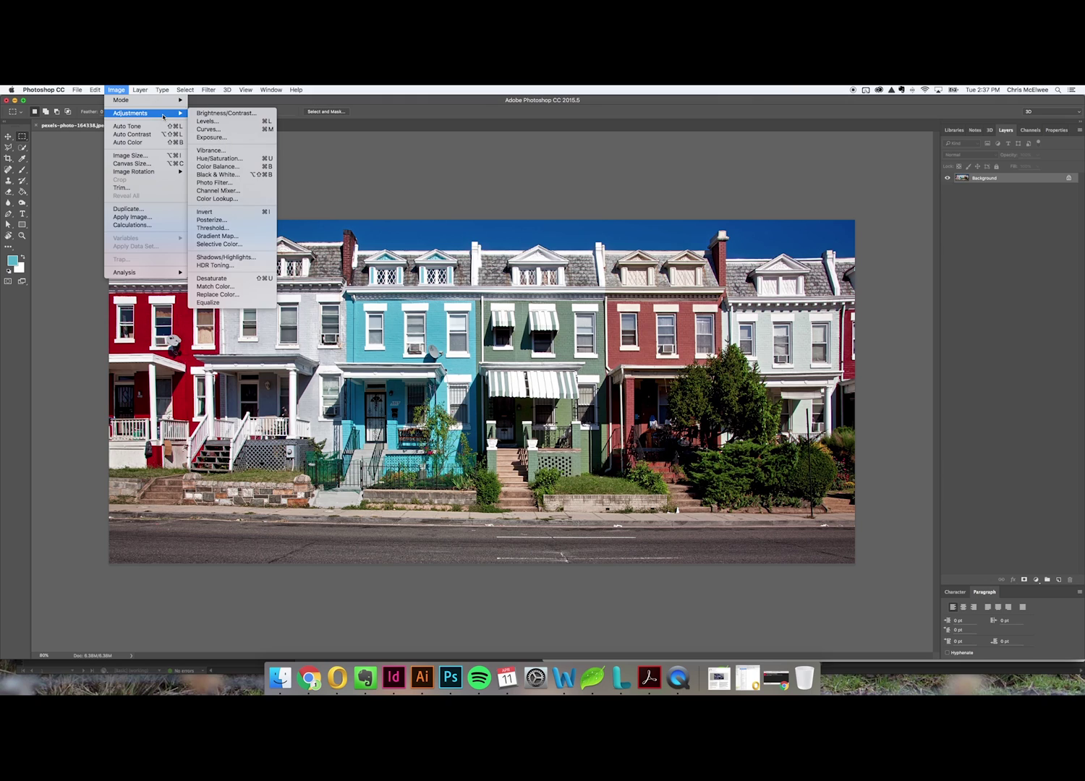
{"action": "left_click", "coordinate": [217, 294]}
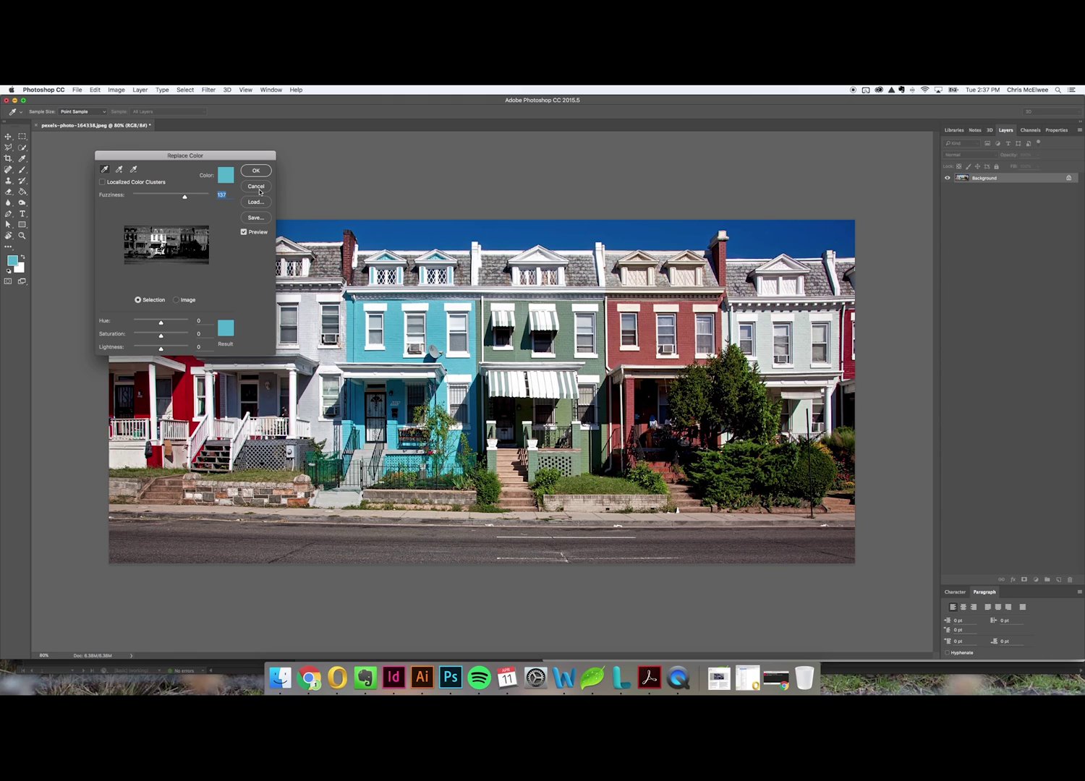
{"action": "left_click", "coordinate": [257, 187]}
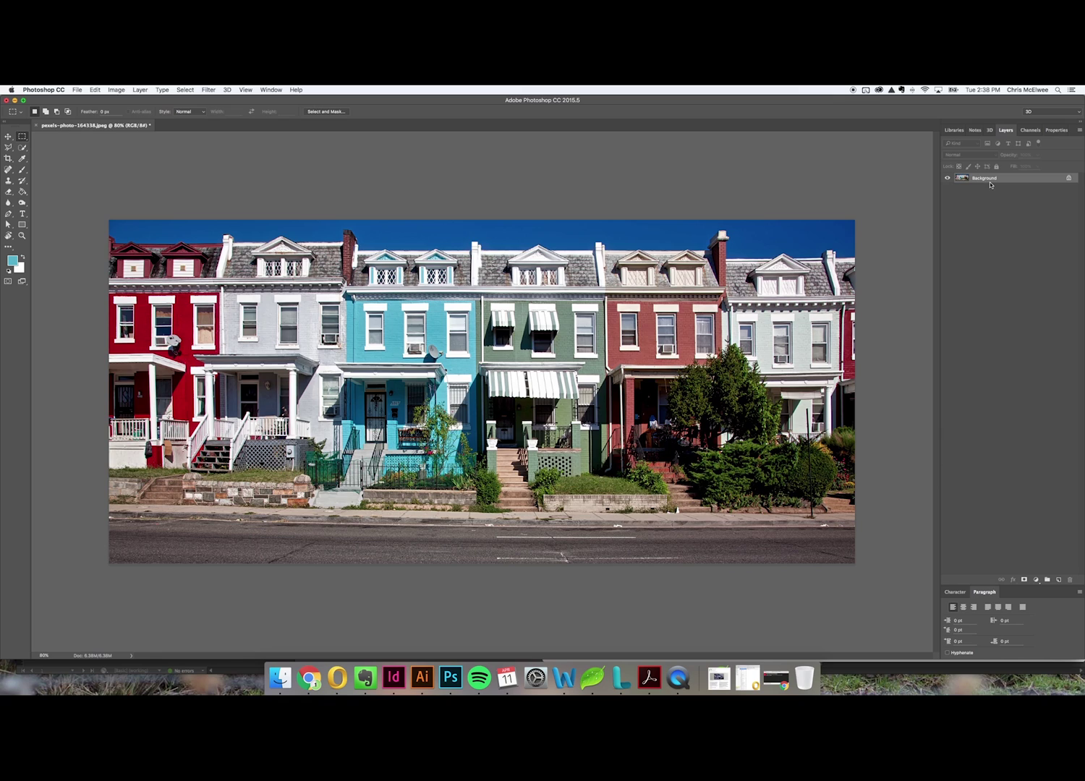
Duplicate the Background layer and draw a rectangular selection around the cyan house.
{"action": "left_click_drag", "start_coordinate": [997, 180], "coordinate": [1059, 580]}
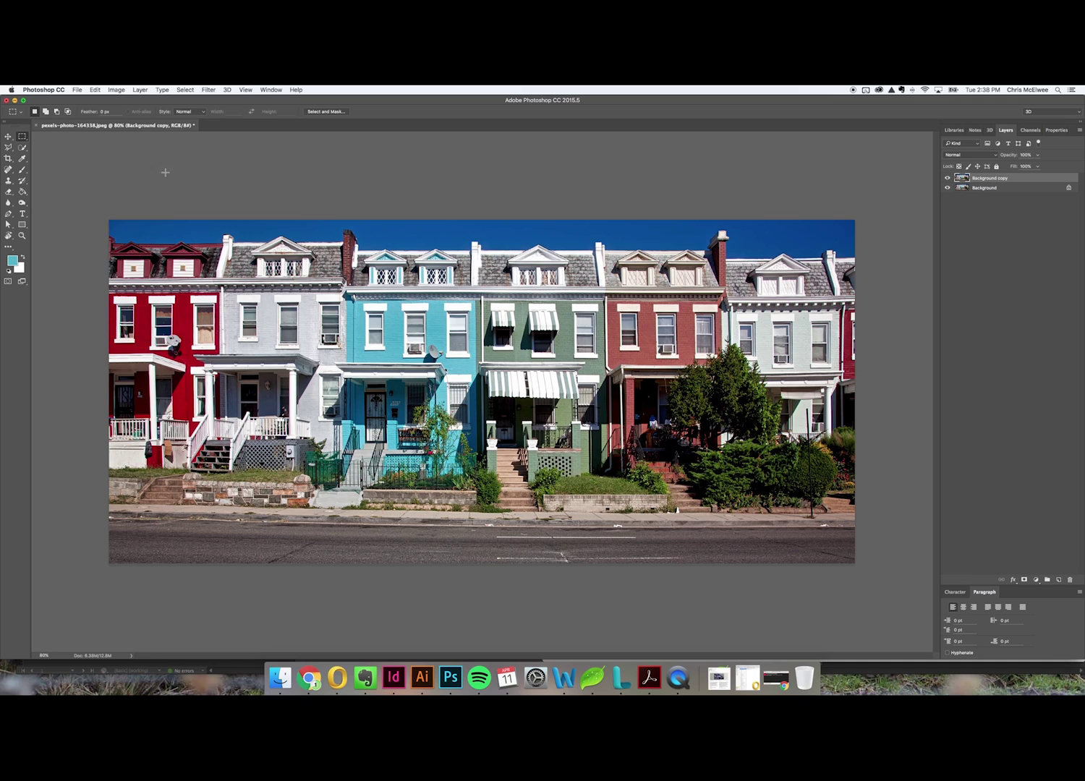
{"action": "left_click", "coordinate": [346, 251]}
{"action": "left_click_drag", "start_coordinate": [346, 251], "coordinate": [477, 480]}
Create the Hue/Saturation 1 adjustment layer, masked to the cyan house selection.
{"action": "left_click", "coordinate": [139, 90]}
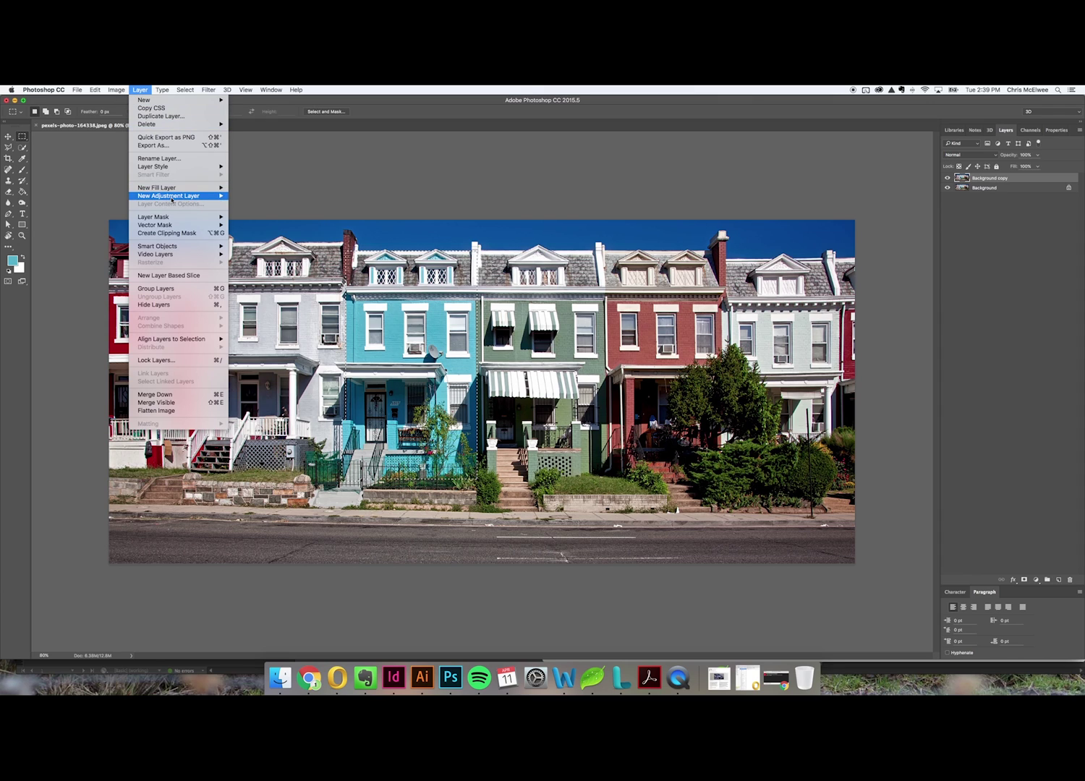
{"action": "mouse_move", "coordinate": [172, 199]}
{"action": "left_click", "coordinate": [259, 241]}
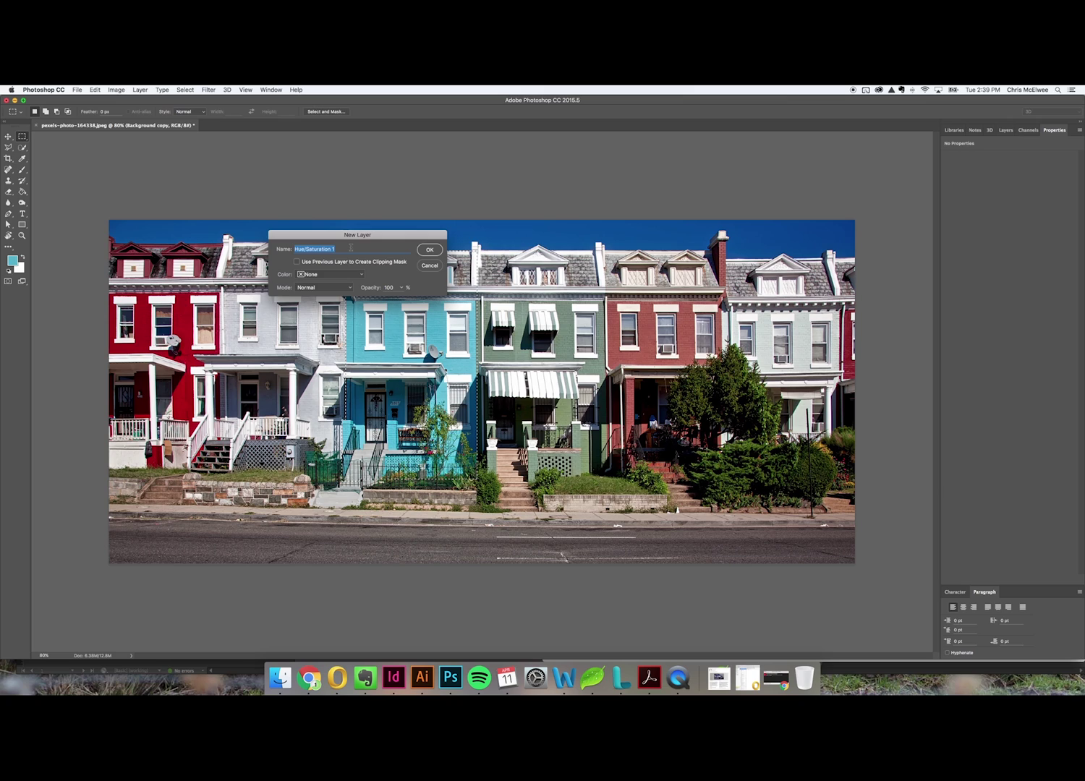
{"action": "left_click", "coordinate": [430, 250]}
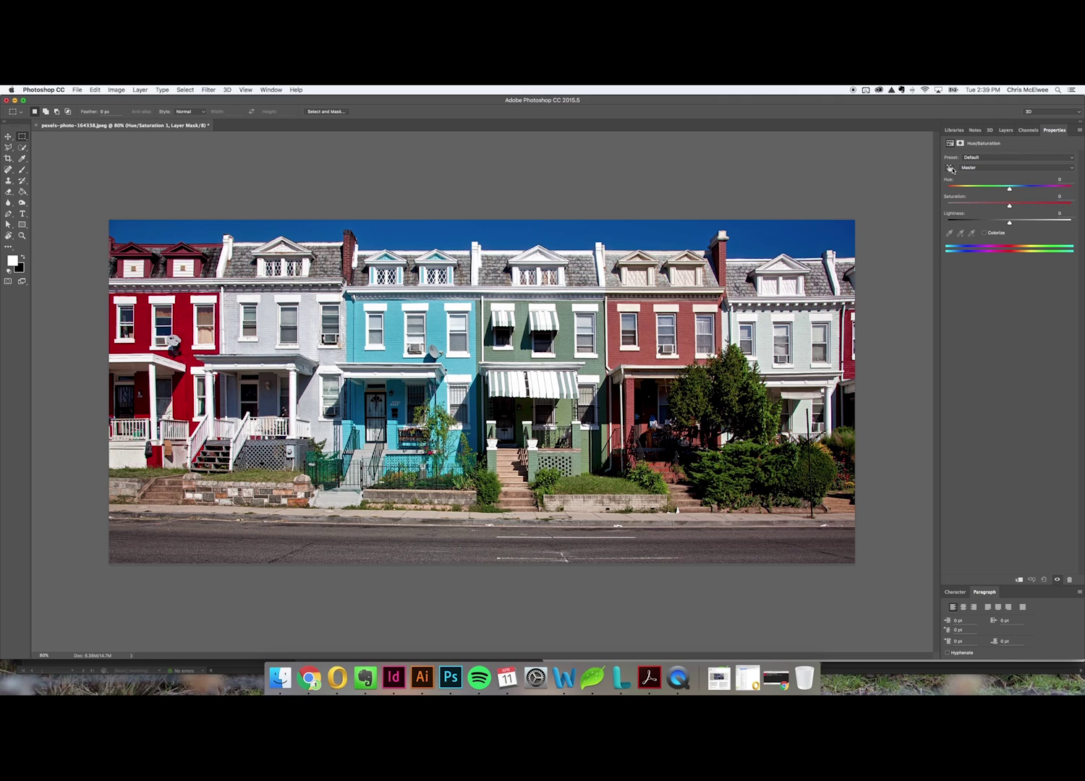
Sample the cyan house to target Cyans and push their hue well positive into purple.
{"action": "left_click", "coordinate": [950, 168]}
{"action": "left_click", "coordinate": [950, 169]}
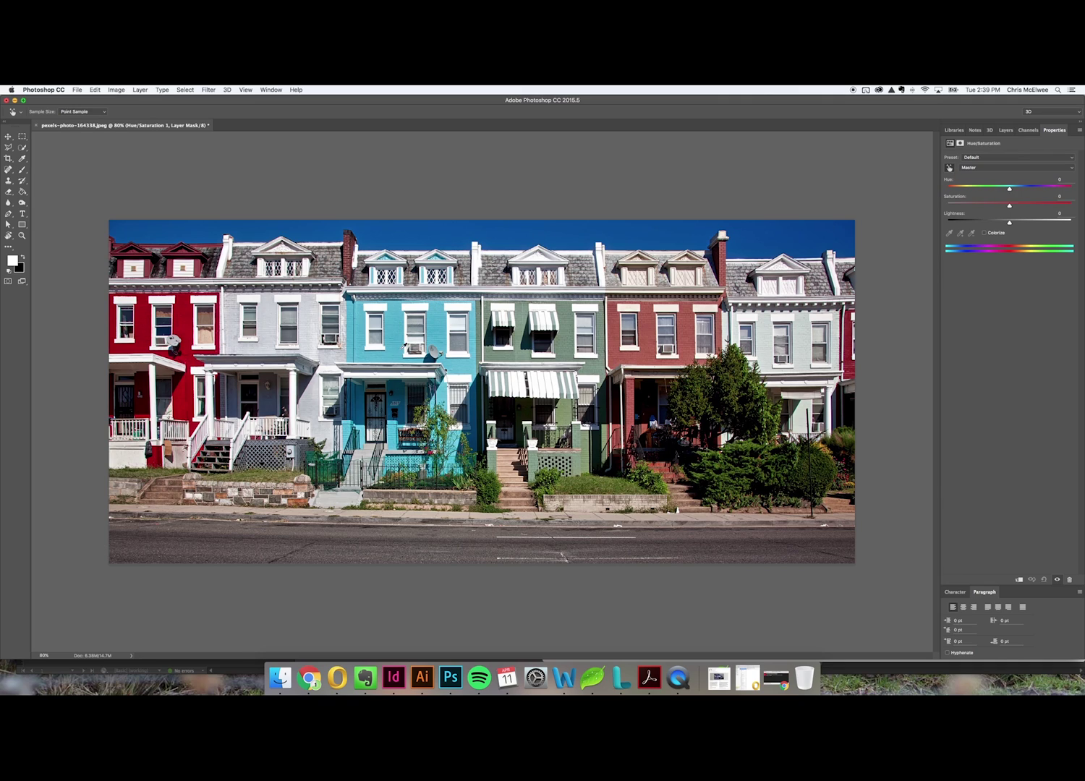
{"action": "left_click", "coordinate": [393, 349]}
{"action": "left_click_drag", "start_coordinate": [1009, 188], "coordinate": [1023, 186]}
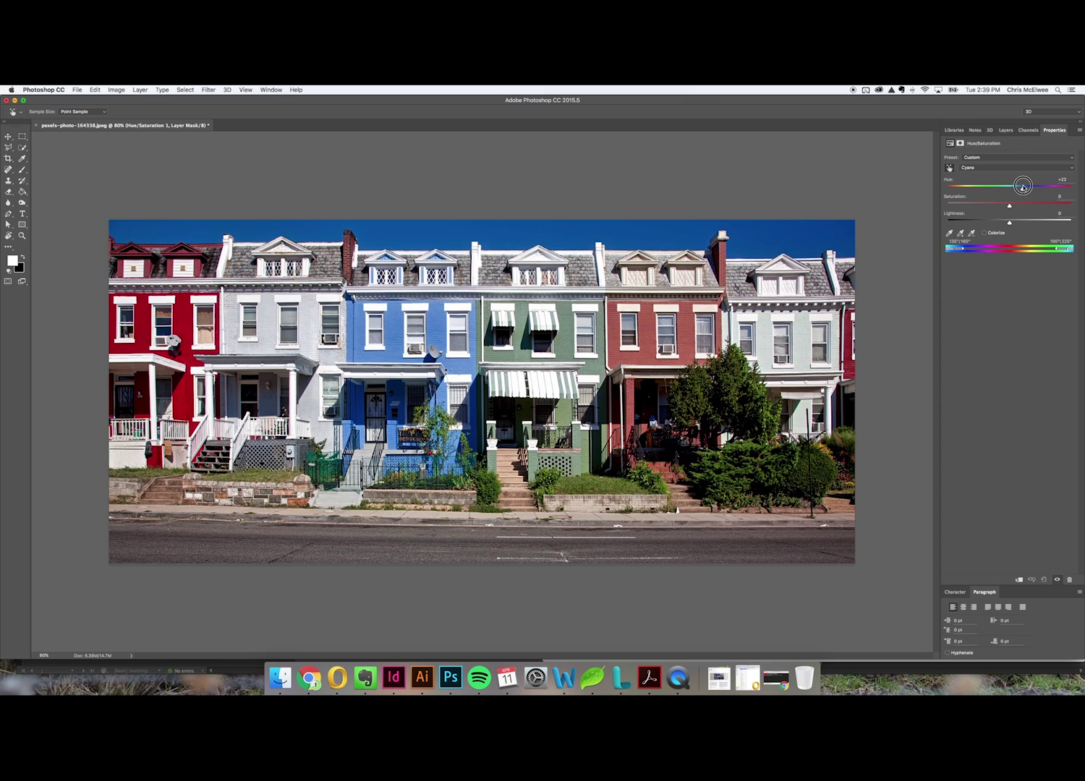
{"action": "left_click_drag", "start_coordinate": [1023, 187], "coordinate": [1048, 188]}
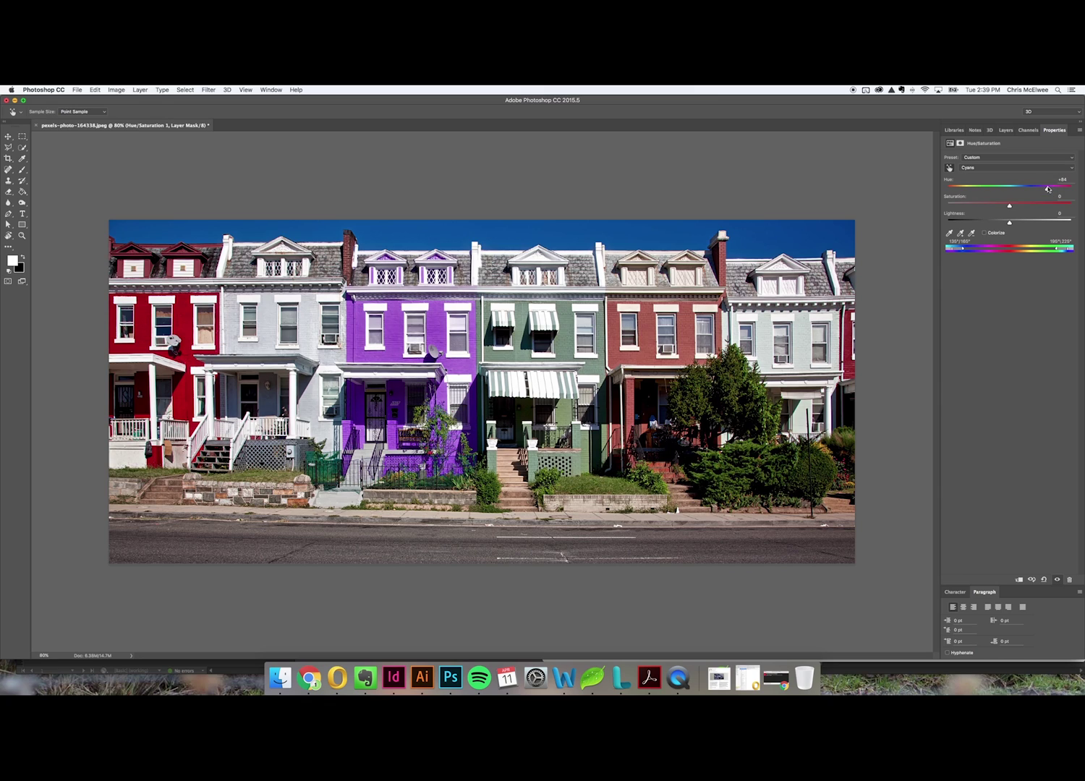
Toggle Hue/Saturation 1 visibility to compare the purple house with the original.
{"action": "left_click", "coordinate": [1005, 131]}
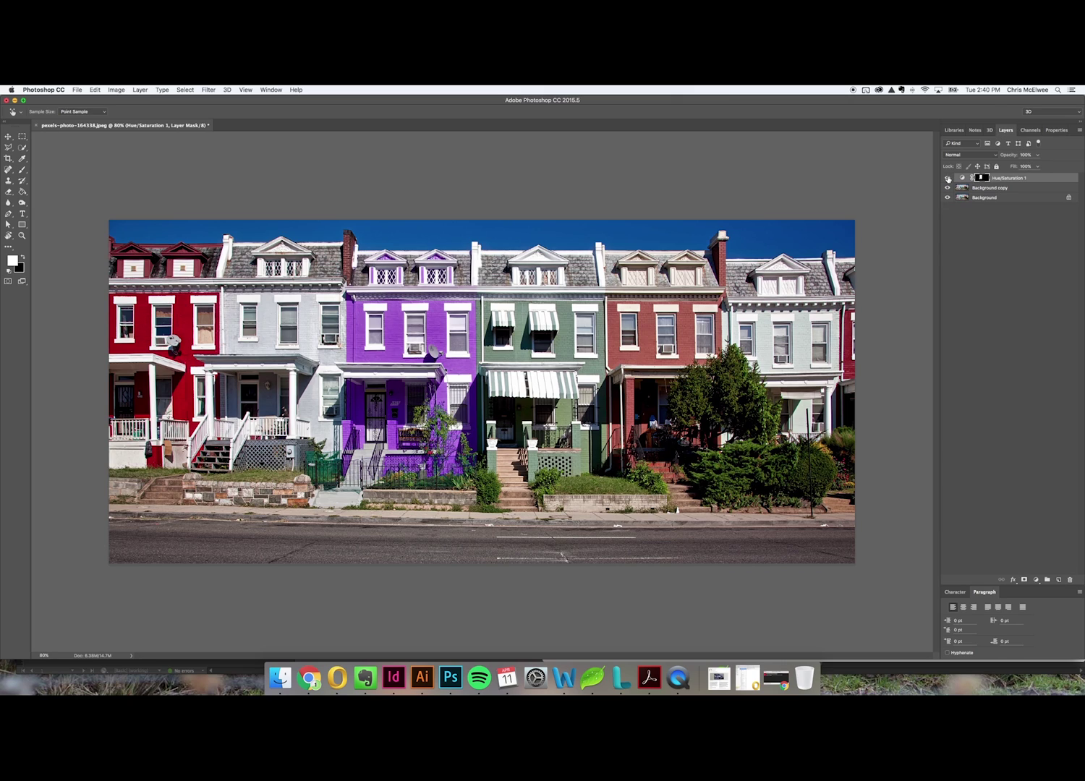
{"action": "left_click", "coordinate": [948, 178]}
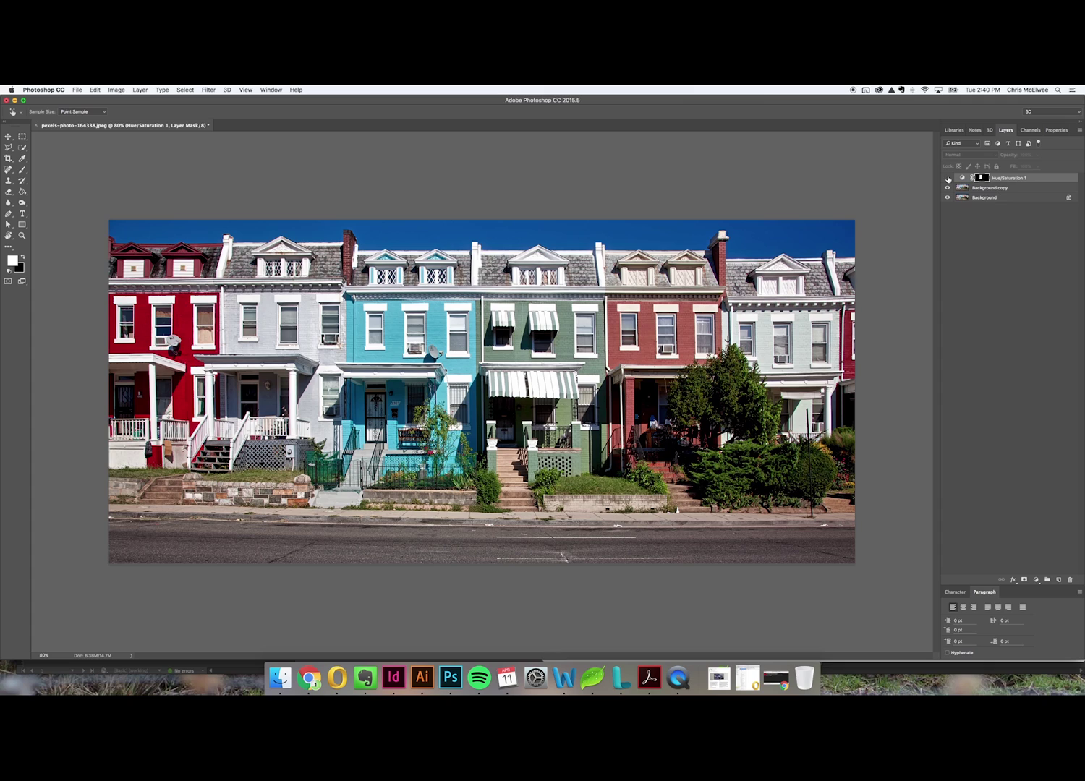
{"action": "left_click", "coordinate": [1006, 189]}
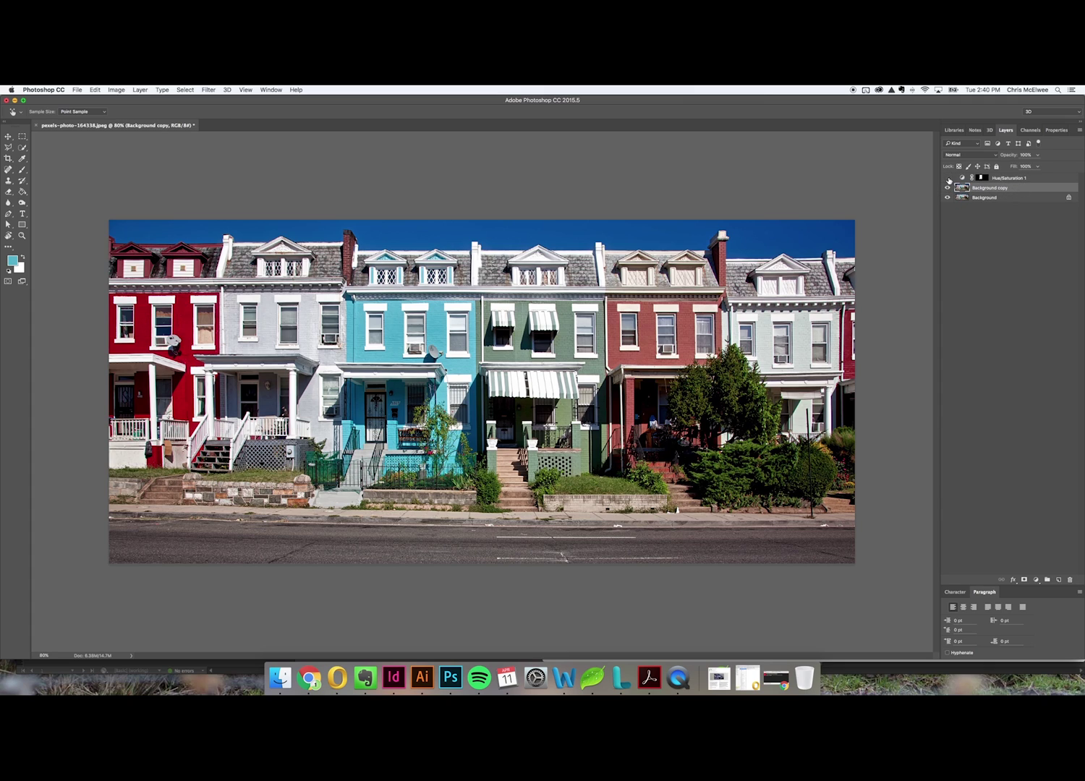
{"action": "left_click", "coordinate": [948, 178]}
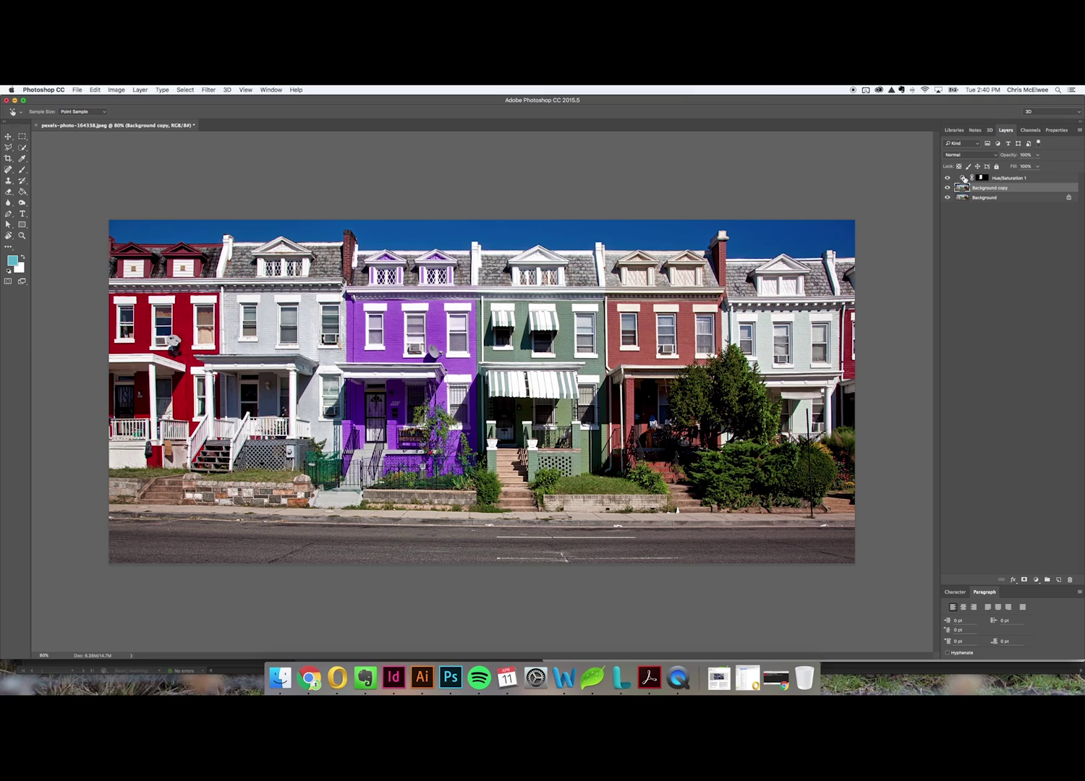
Pull Master Hue to -26 and draw a rectangular selection around the left red house.
{"action": "left_click", "coordinate": [964, 178]}
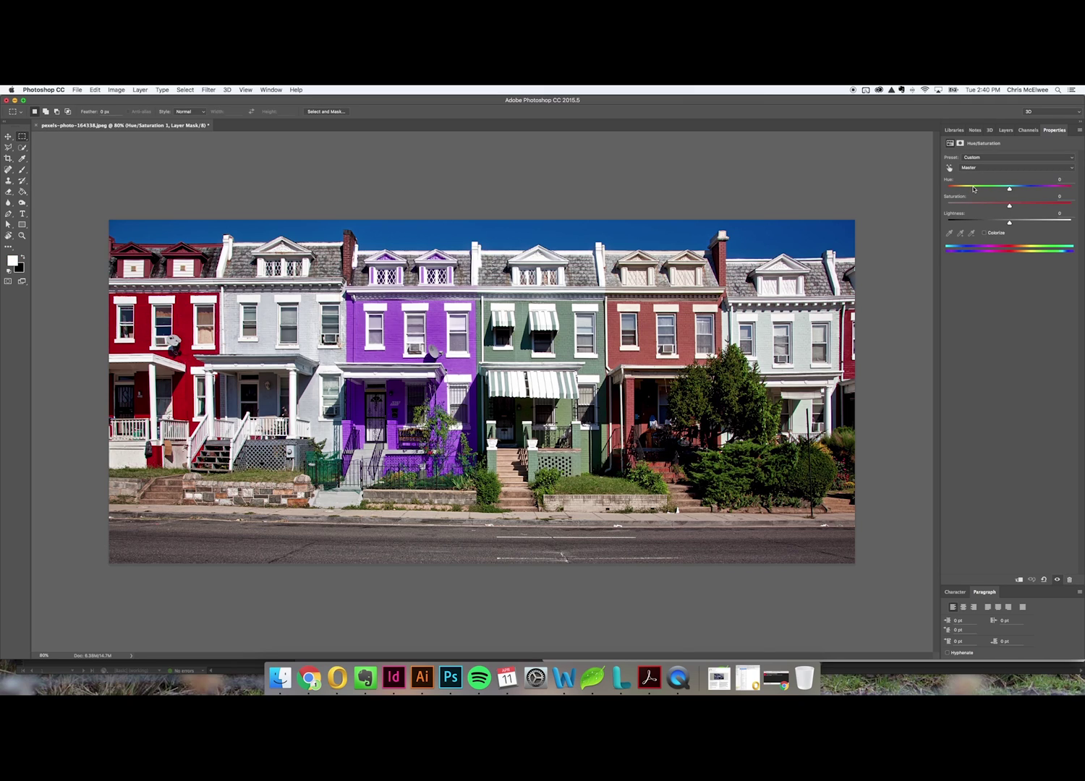
{"action": "left_click", "coordinate": [1005, 130]}
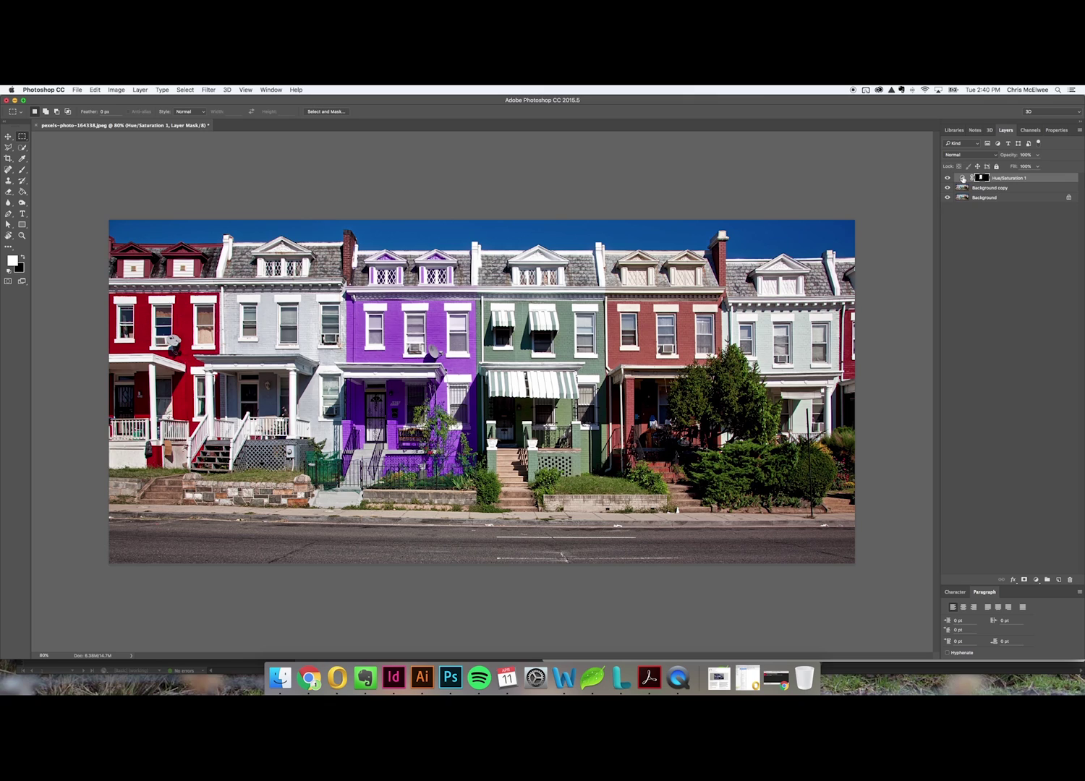
{"action": "left_click", "coordinate": [964, 178]}
{"action": "mouse_move", "coordinate": [1010, 191]}
{"action": "left_mouse_down"}
{"action": "mouse_move", "coordinate": [1022, 190]}
{"action": "mouse_move", "coordinate": [993, 189]}
{"action": "left_mouse_up"}
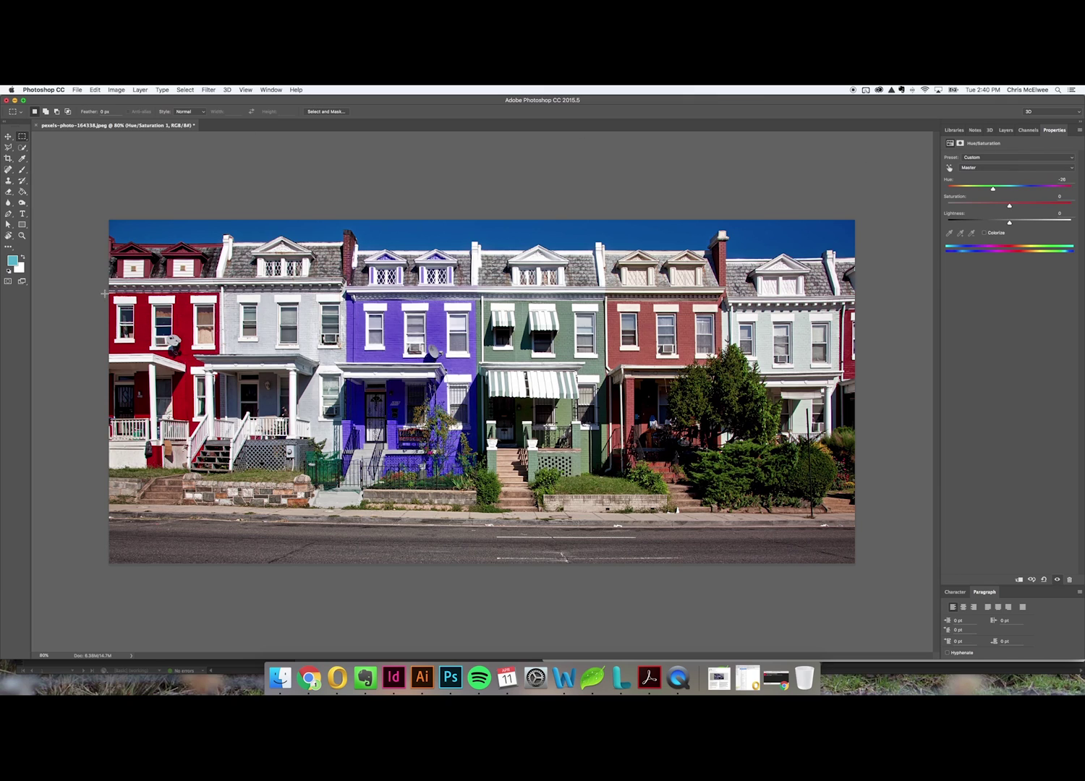
{"action": "left_click_drag", "start_coordinate": [105, 289], "coordinate": [221, 470]}
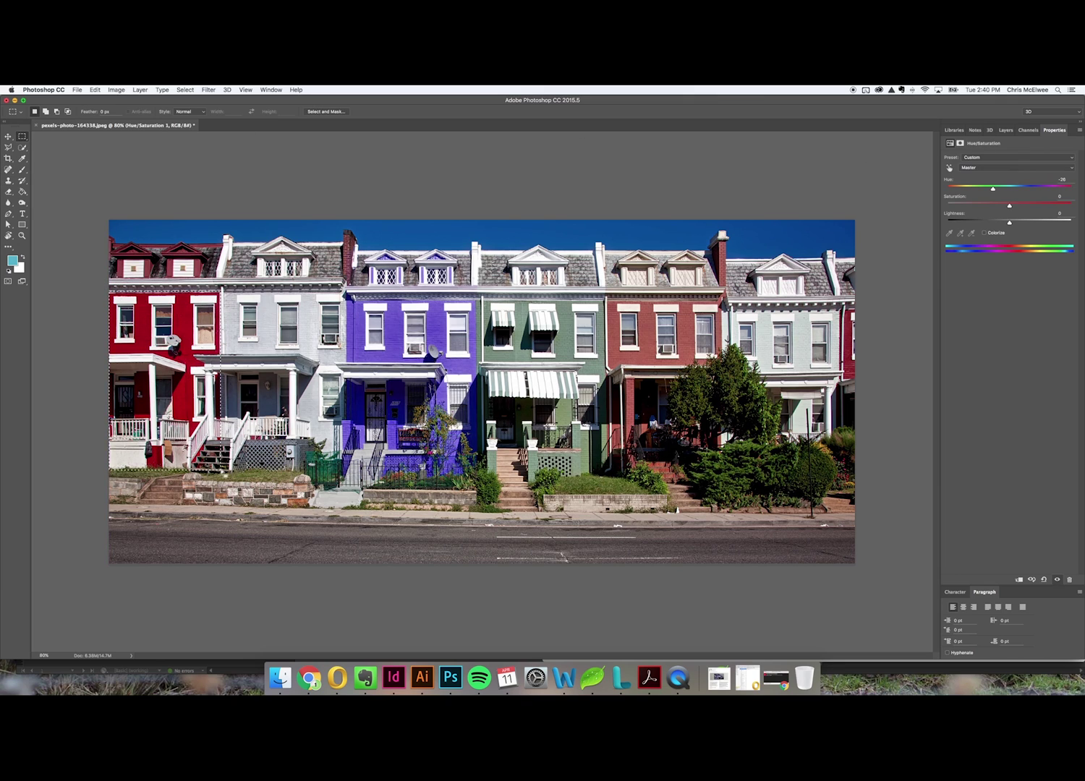
Create a Hue/Saturation 2 adjustment layer masked to the red house selection.
{"action": "left_click", "coordinate": [141, 89]}
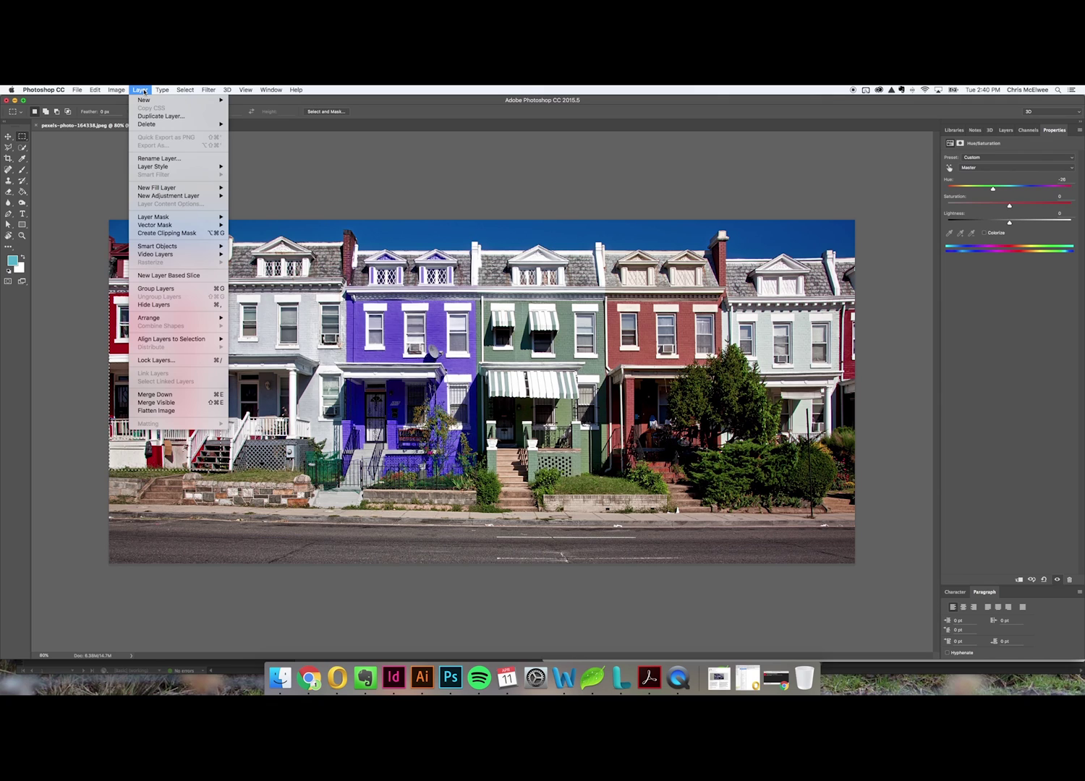
{"action": "mouse_move", "coordinate": [202, 196]}
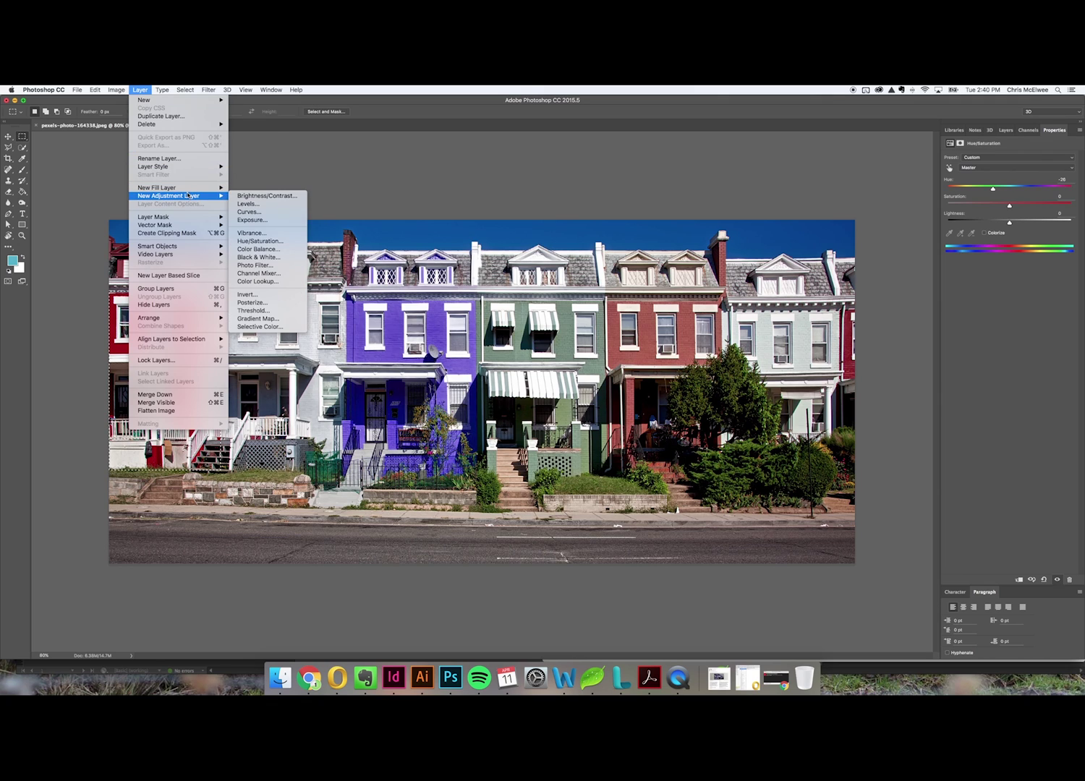
{"action": "left_click", "coordinate": [255, 243]}
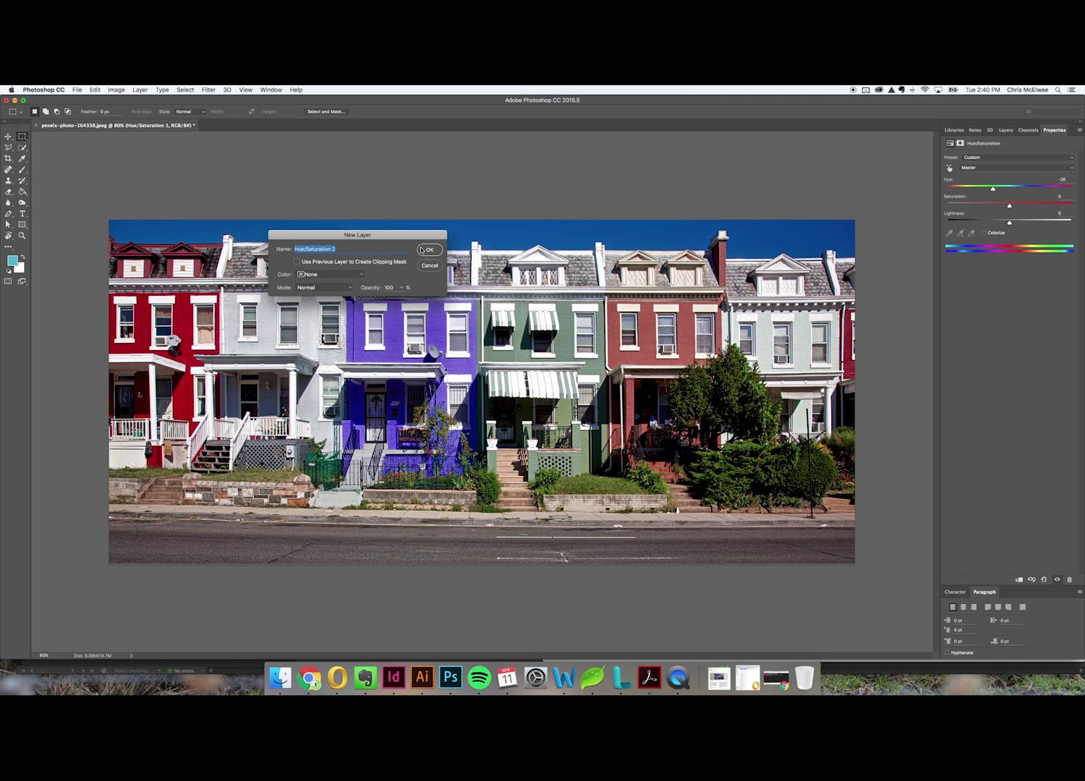
{"action": "key", "text": "Return"}
Sample the red house for Reds, shift hue strongly positive and raise saturation slightly.
{"action": "left_click", "coordinate": [949, 170]}
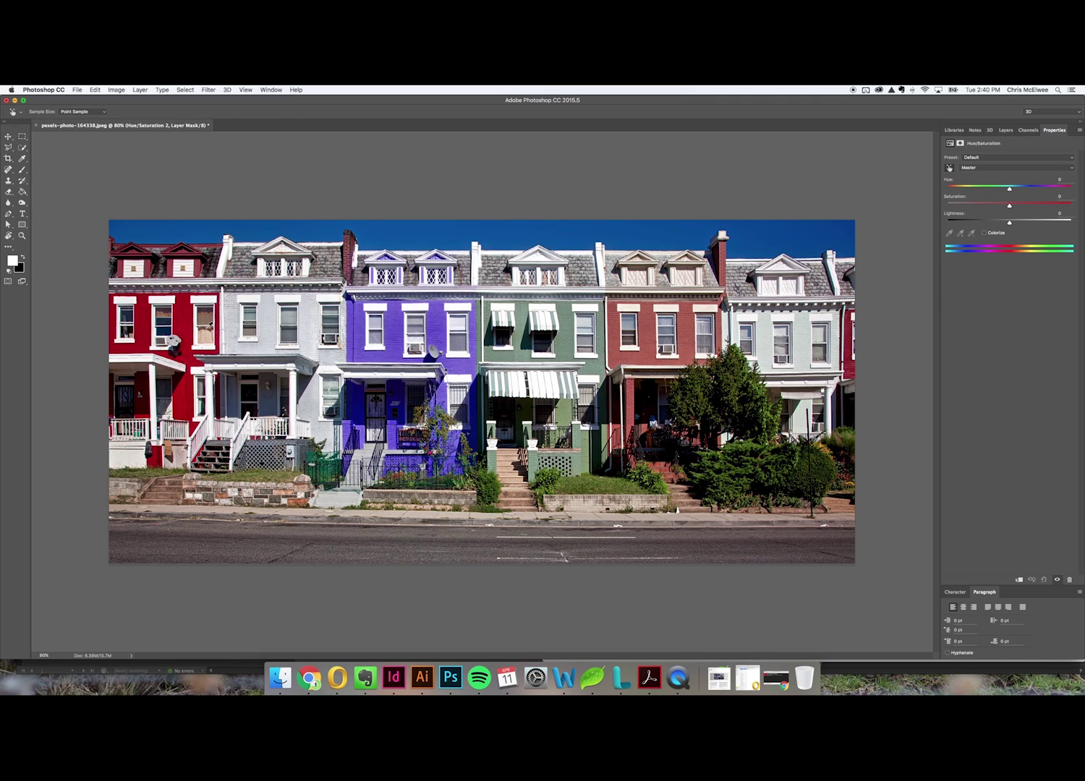
{"action": "left_click", "coordinate": [189, 308]}
{"action": "left_click_drag", "start_coordinate": [1011, 189], "coordinate": [1046, 188]}
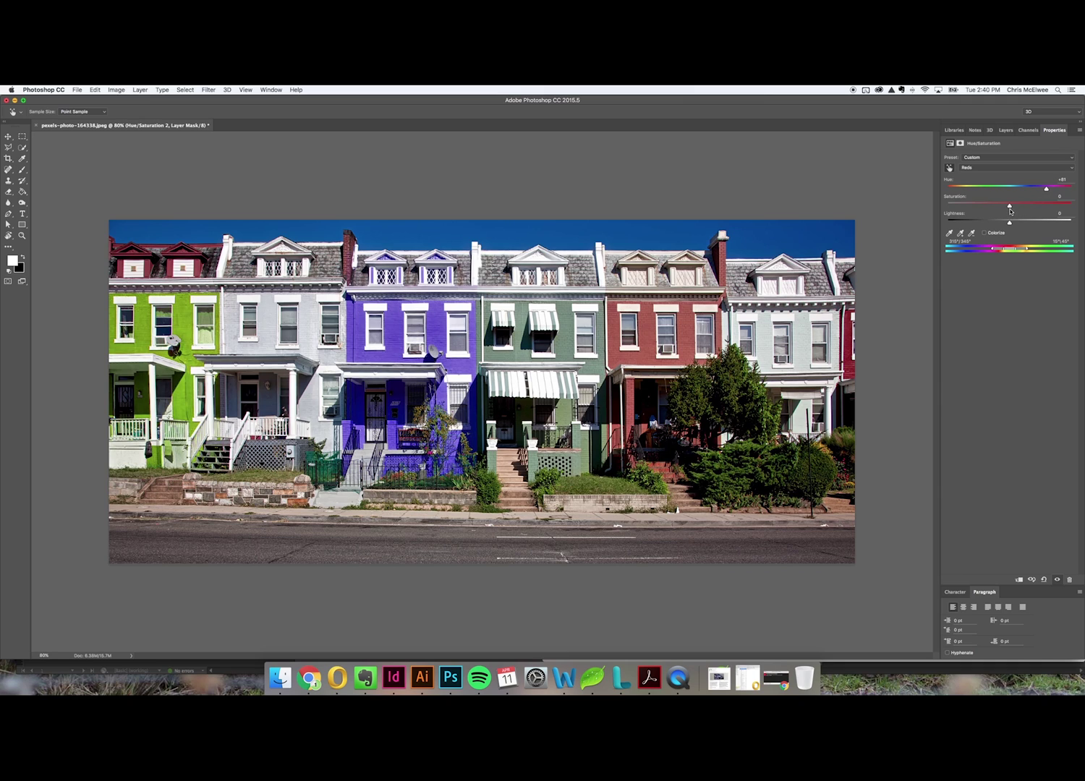
{"action": "left_click_drag", "start_coordinate": [1009, 208], "coordinate": [1015, 207]}
{"action": "key", "text": "m"}
{"action": "key", "text": "x"}
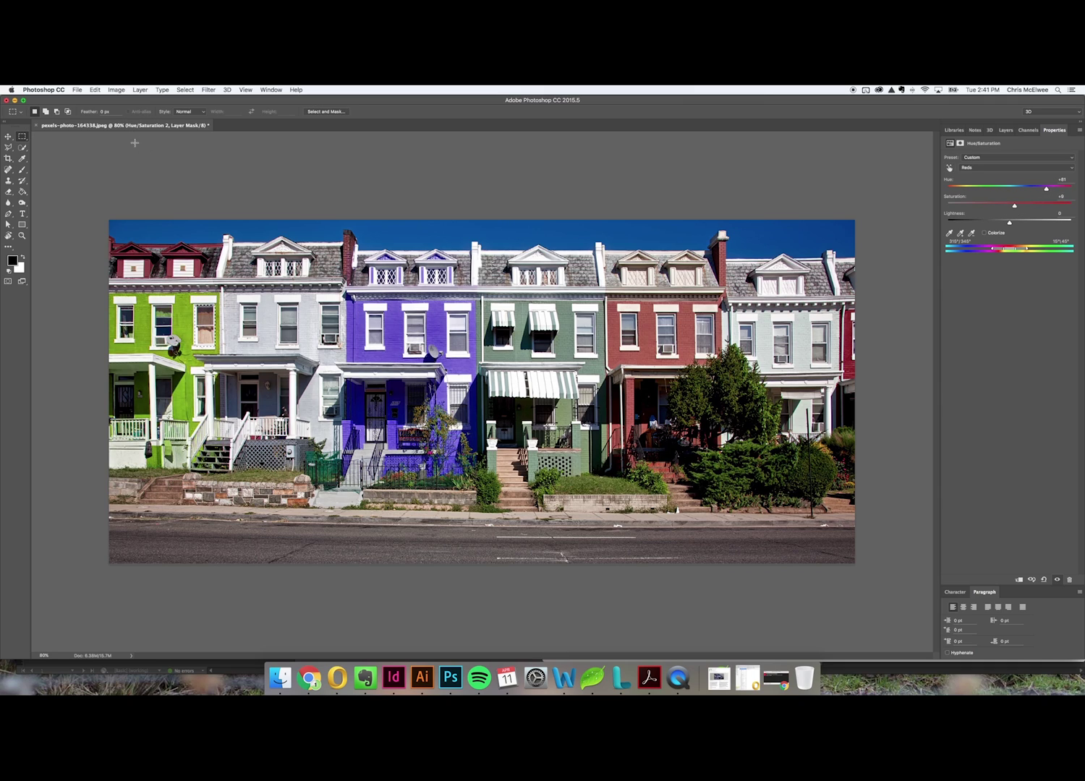
Create Hue/Saturation 3 with Master saturation at -94, then return to QuickTime Player.
{"action": "left_click", "coordinate": [122, 91]}
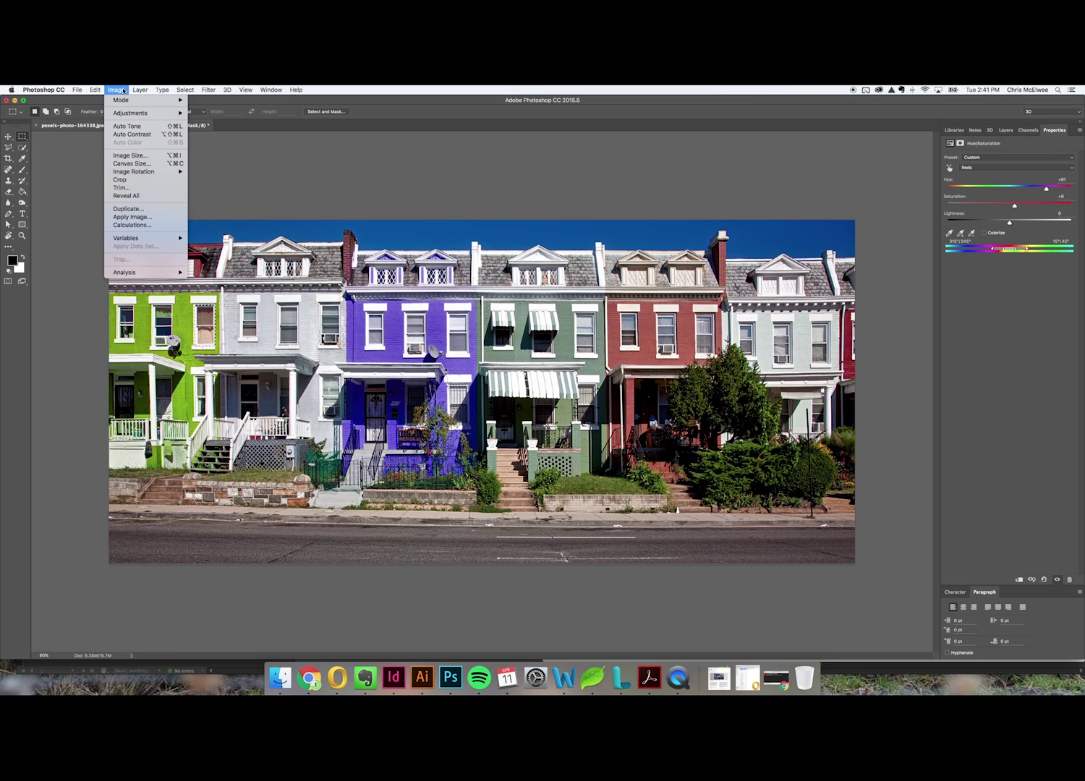
{"action": "mouse_move", "coordinate": [138, 90]}
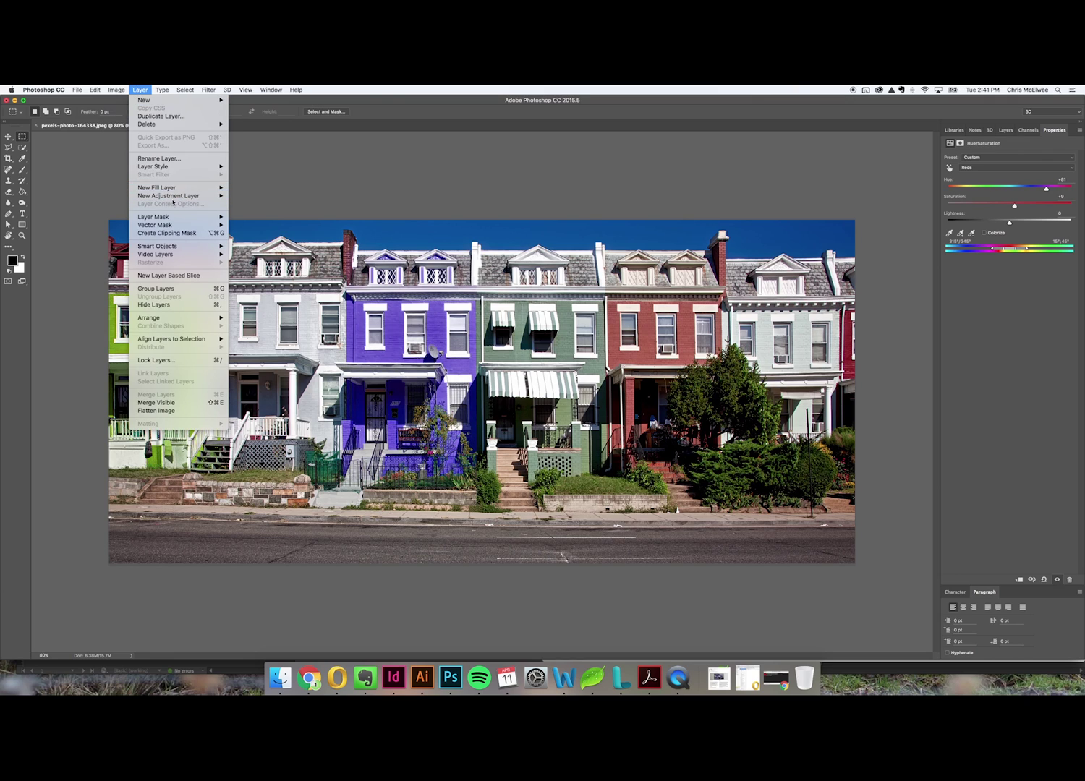
{"action": "mouse_move", "coordinate": [174, 199]}
{"action": "left_click", "coordinate": [260, 241]}
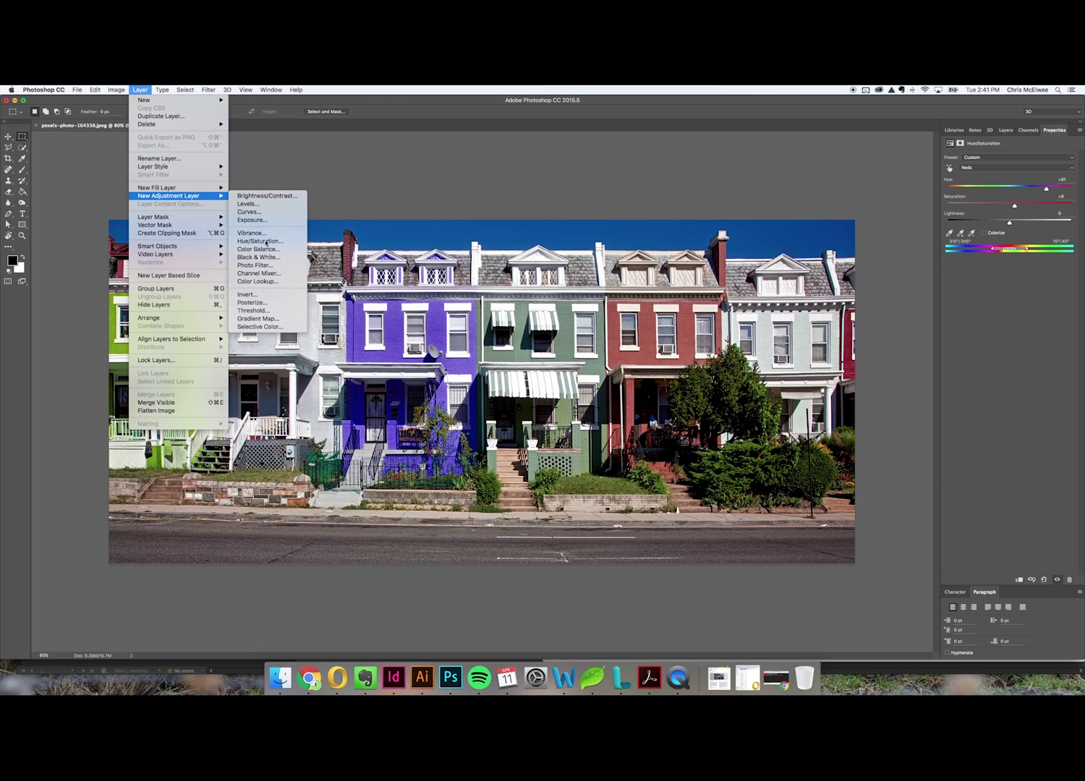
{"action": "left_click", "coordinate": [429, 249]}
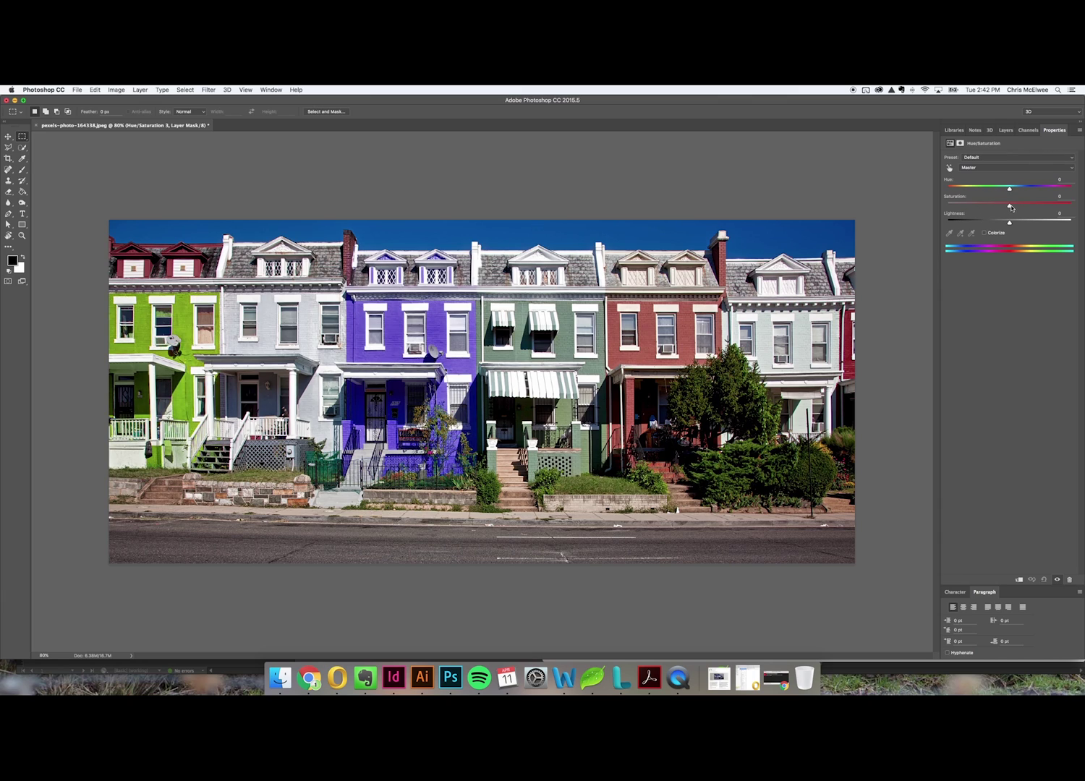
{"action": "left_click_drag", "start_coordinate": [1010, 206], "coordinate": [952, 205]}
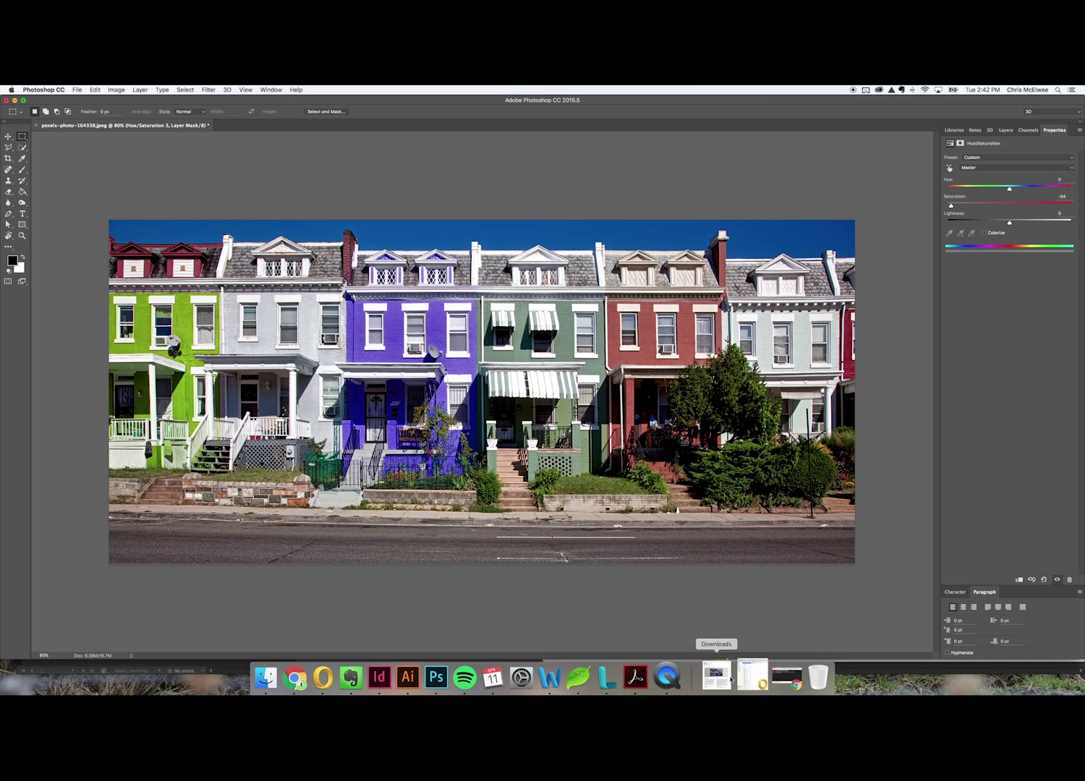
{"action": "left_click", "coordinate": [679, 678]}
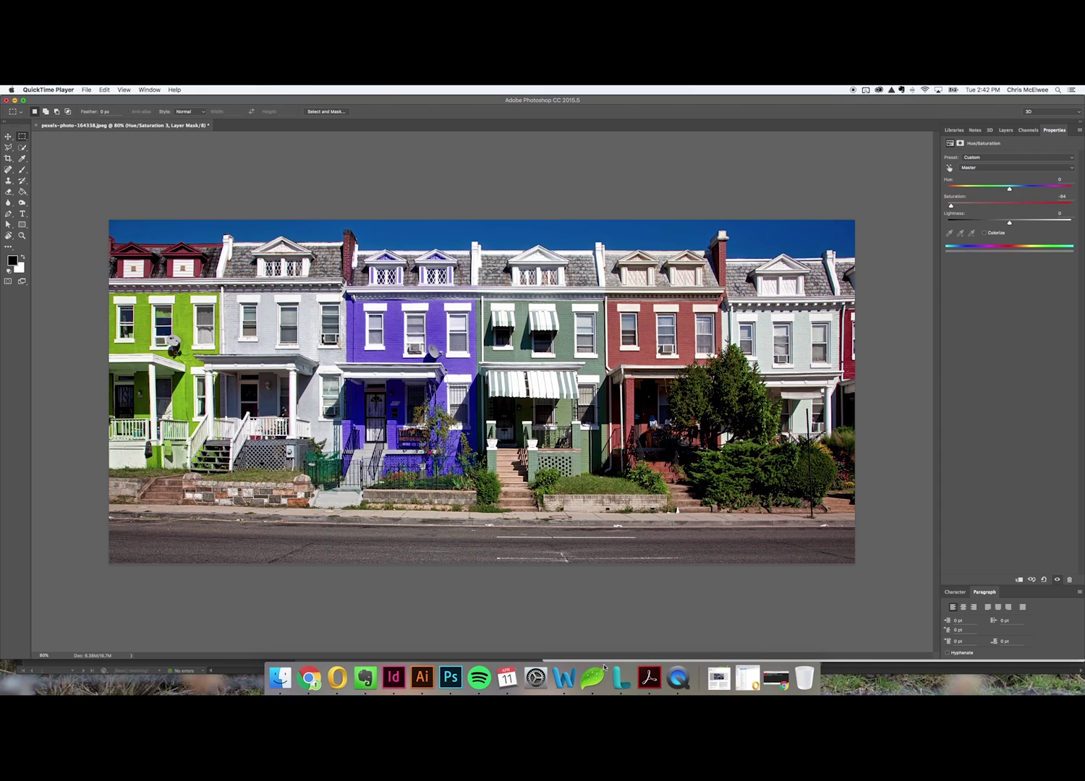